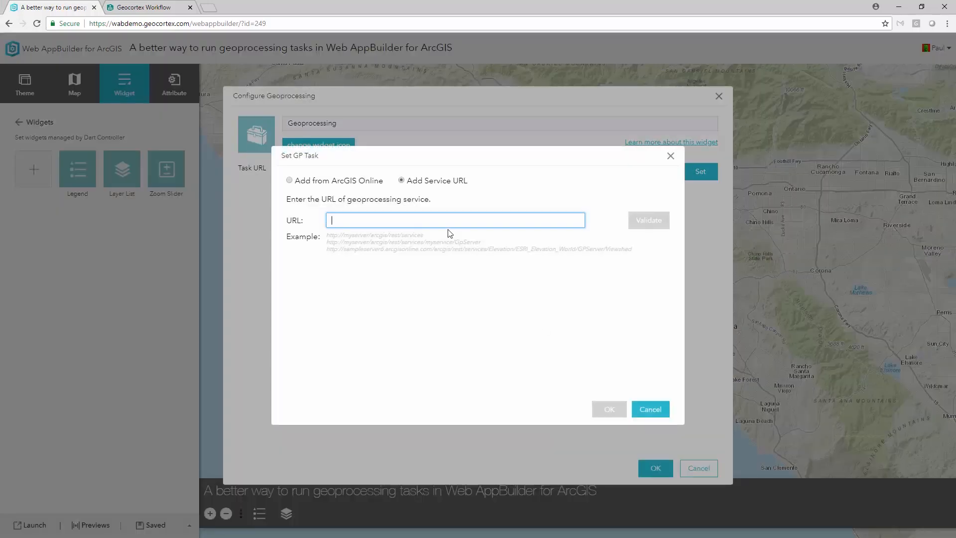
Set the Geoprocessing widget's task to the ESRI_Currents_World MessageInABottle service URL, validating it first.
key(ctrl+v)
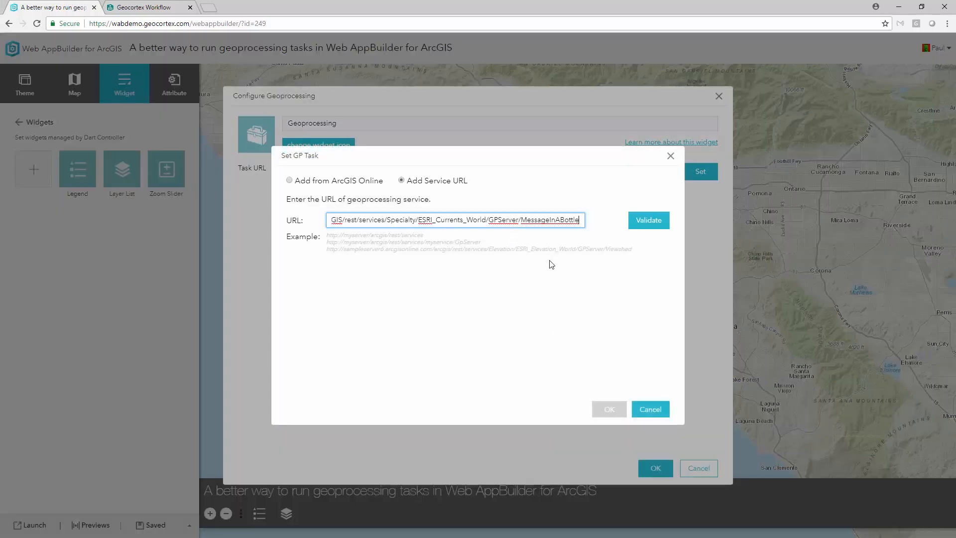
click(641, 227)
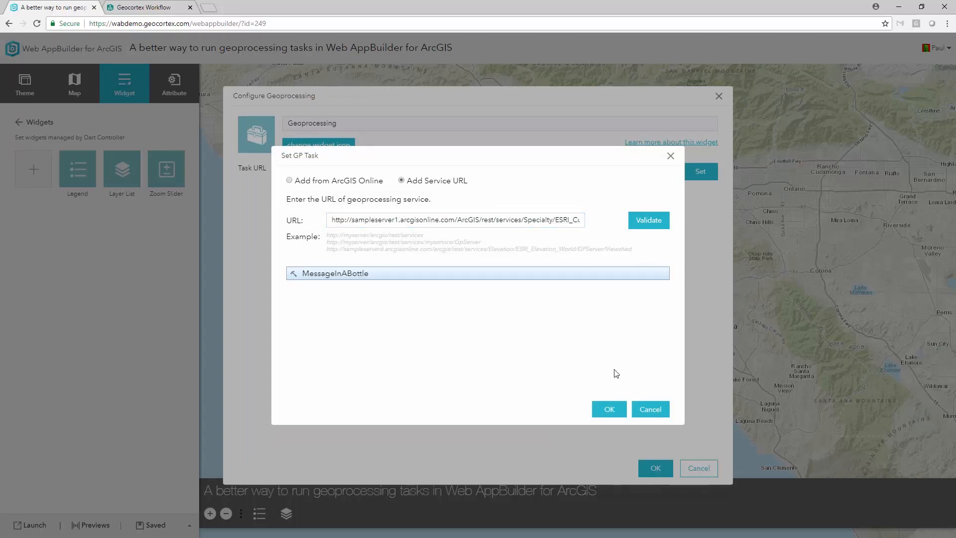
click(610, 410)
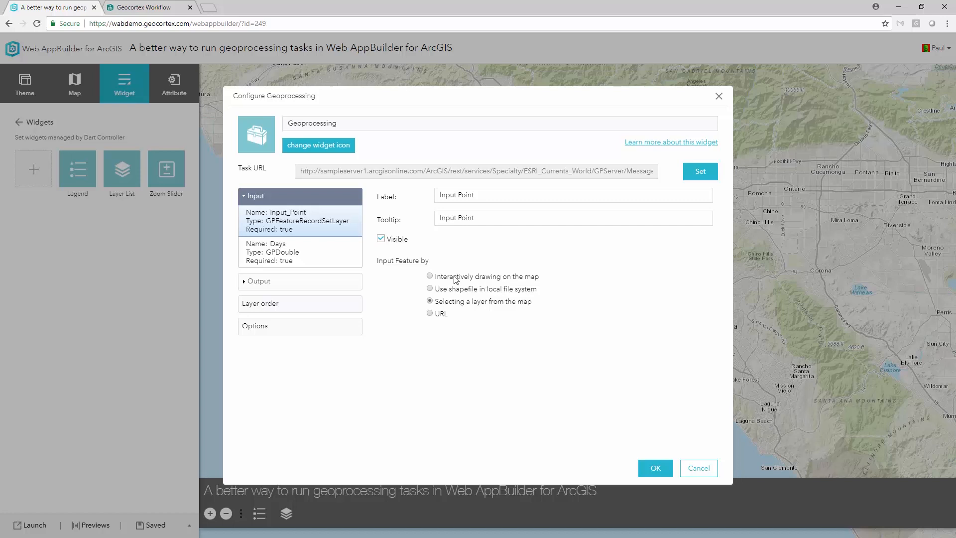
Set the Input Point parameter to take its feature by interactively drawing on the map.
click(429, 277)
click(429, 289)
click(433, 317)
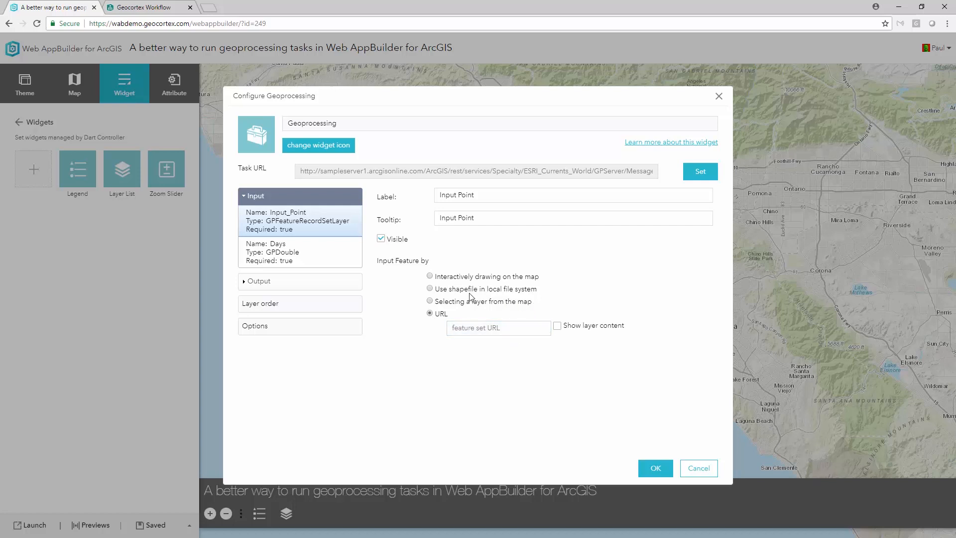
click(429, 276)
Review the settings of the Days and Input Point parameters, and accept the Geoprocessing widget's configuration.
click(276, 254)
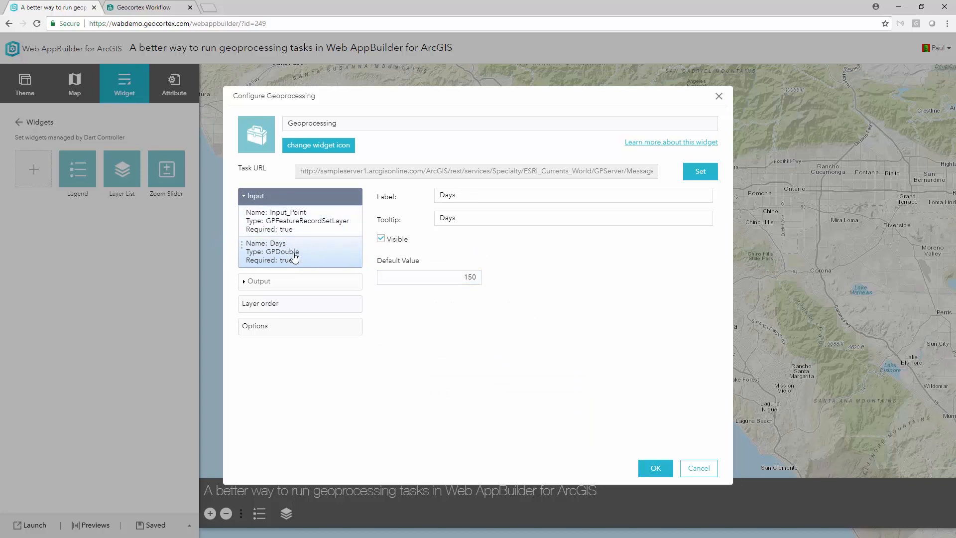
click(302, 225)
click(306, 257)
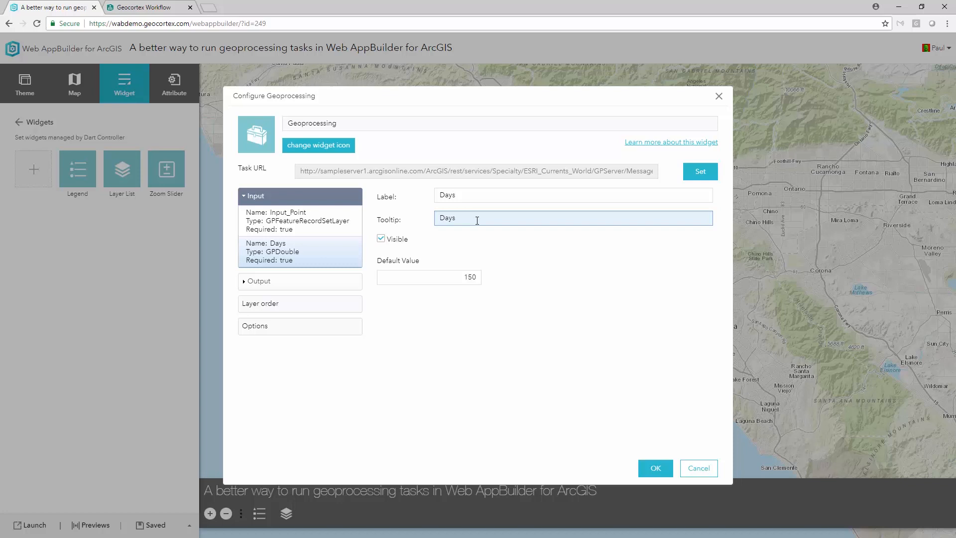
double_click(468, 277)
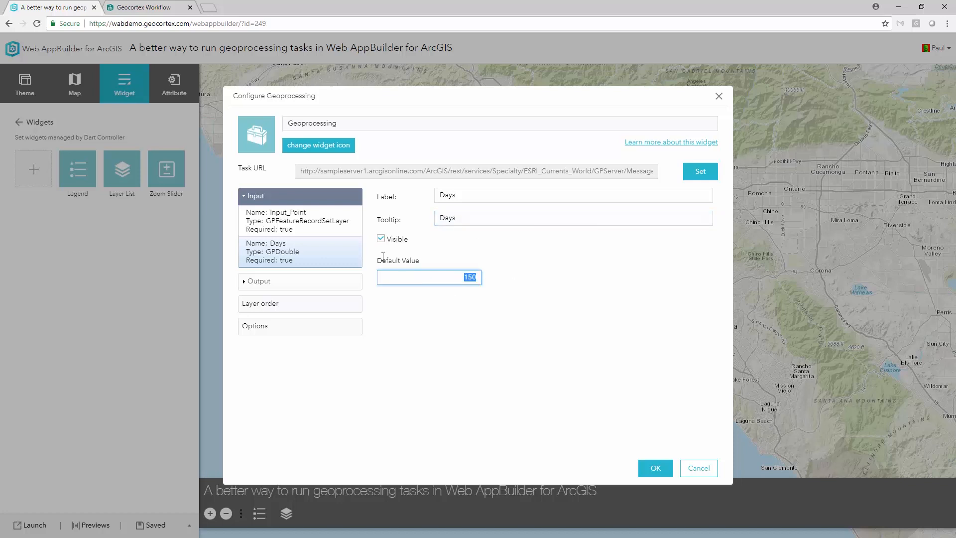
click(299, 221)
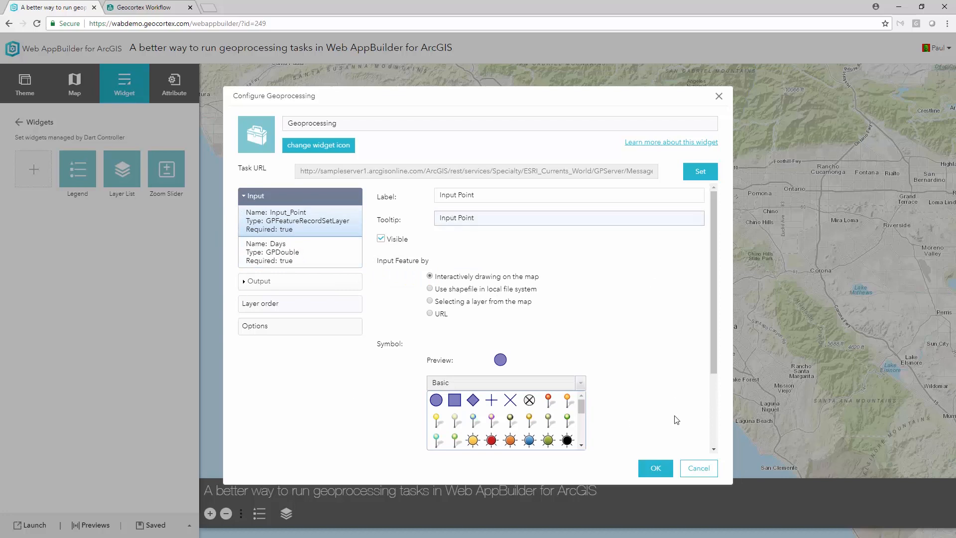
click(656, 469)
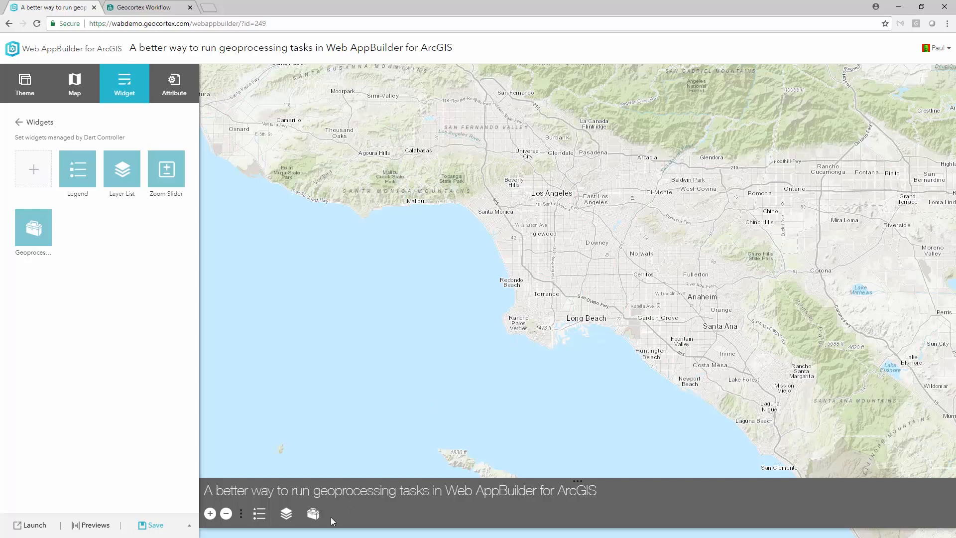
Add a Workflow widget to the app's header controller.
drag(626, 331, 623, 305)
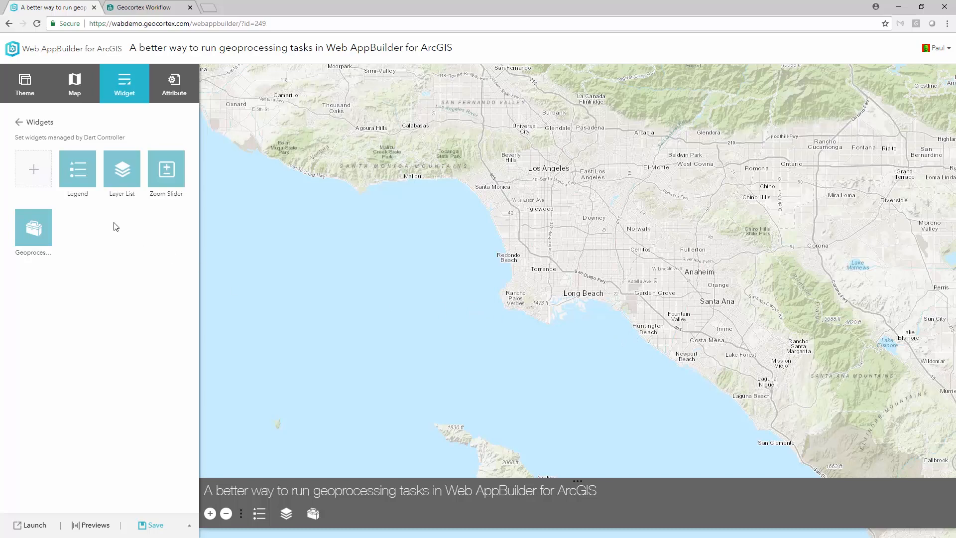
click(38, 173)
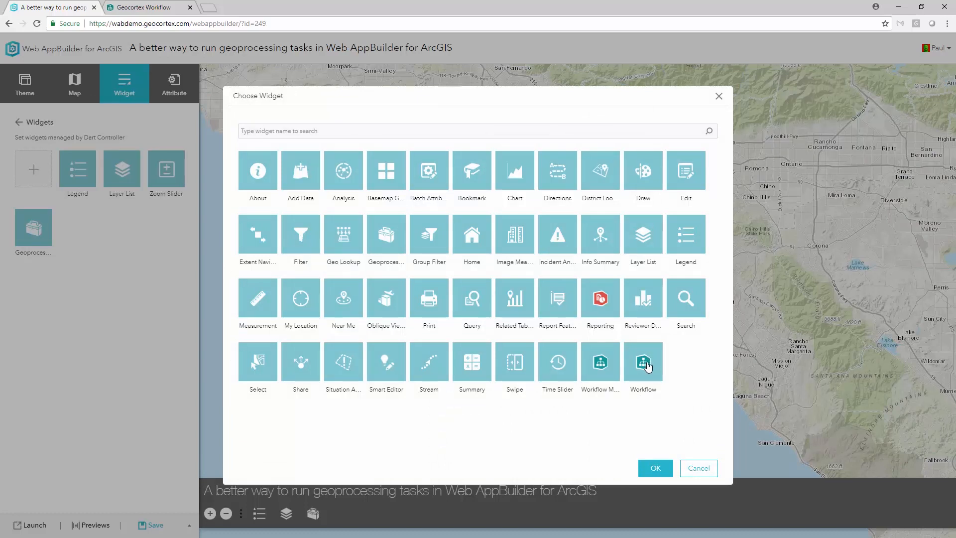
click(648, 366)
click(662, 469)
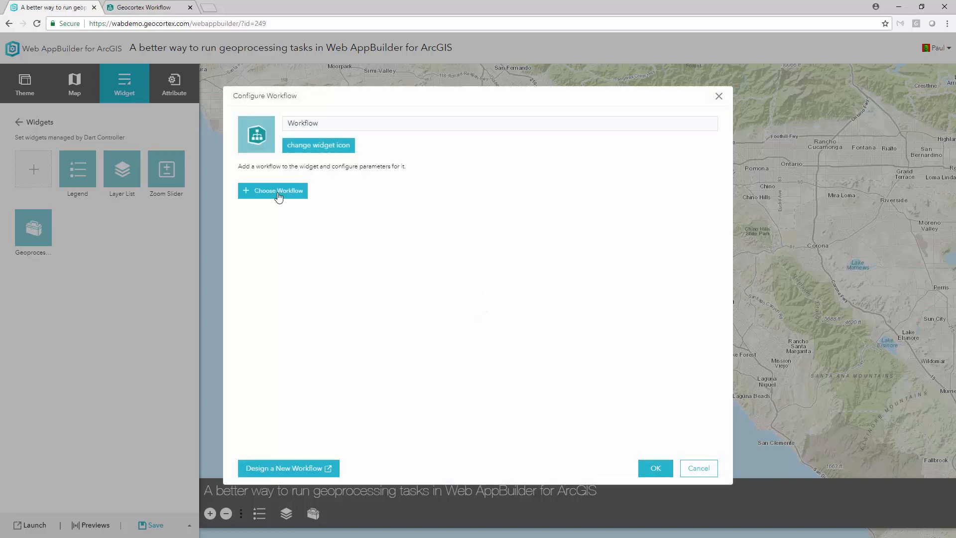
Assign the "Samples - Message In A Bottle" workflow to the Workflow widget, save its configuration and launch the widget.
click(279, 193)
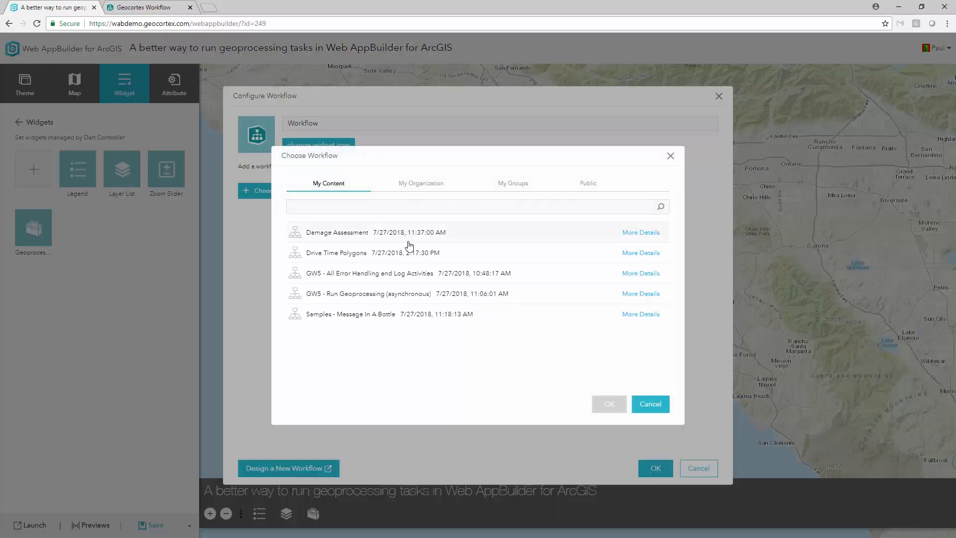
click(442, 319)
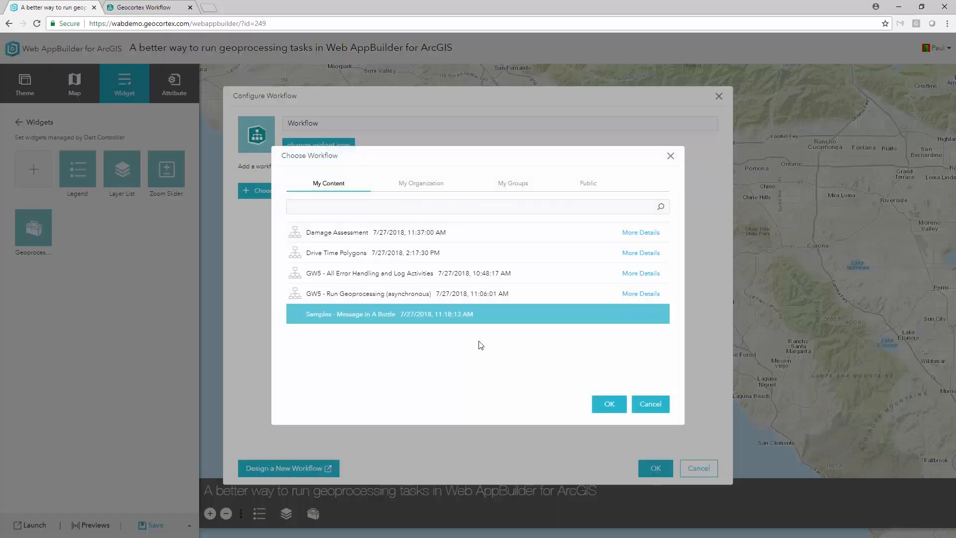
click(606, 407)
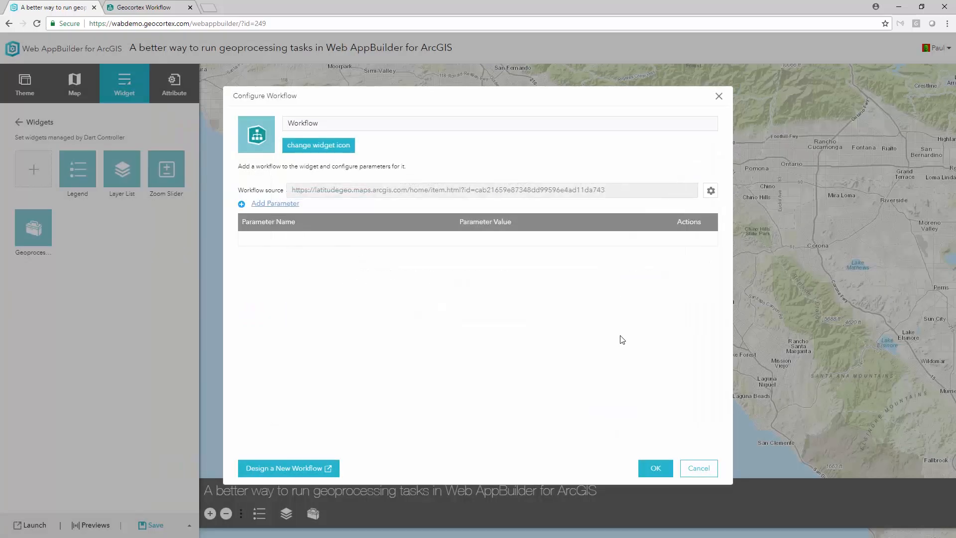
click(657, 471)
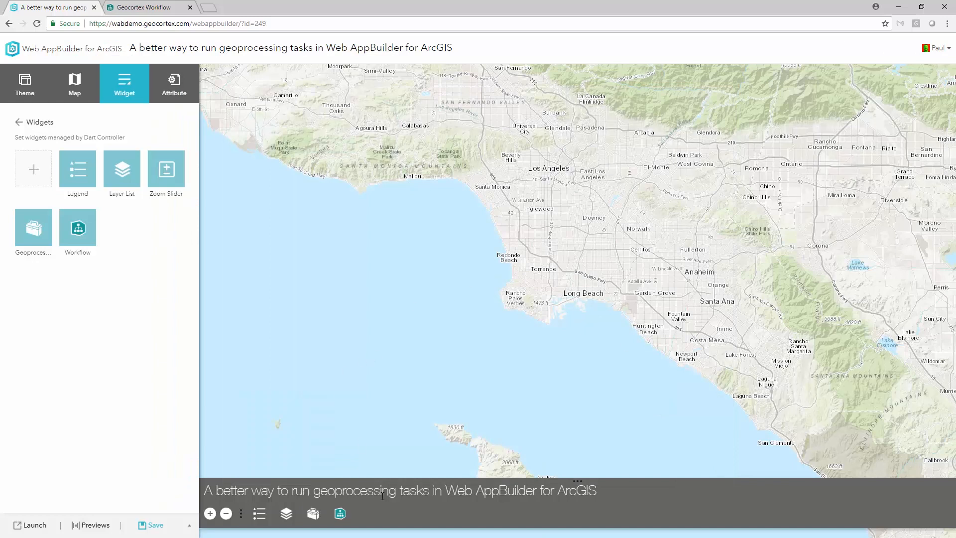
click(340, 514)
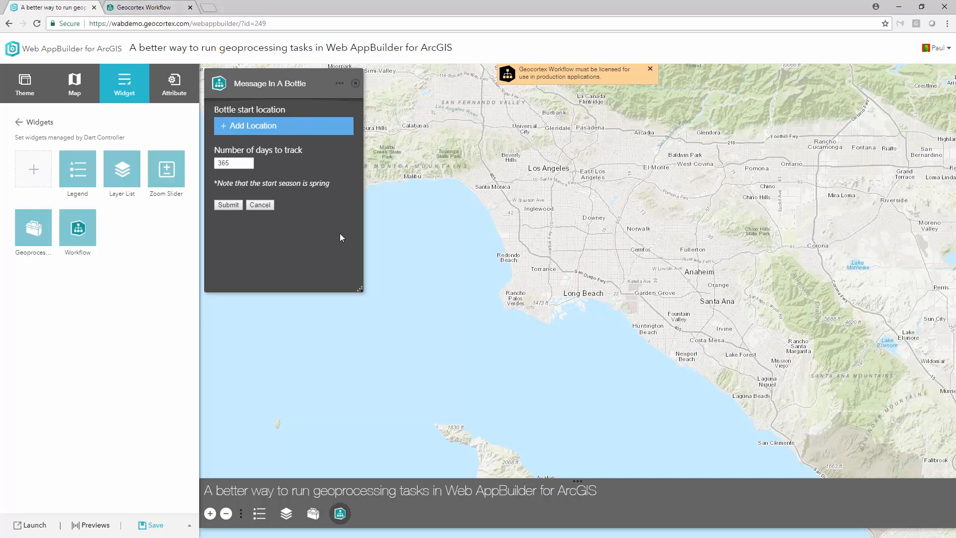
Switch to the Geocortex Workflow designer and inspect the Display Form activity's elements, including the start season note.
click(124, 6)
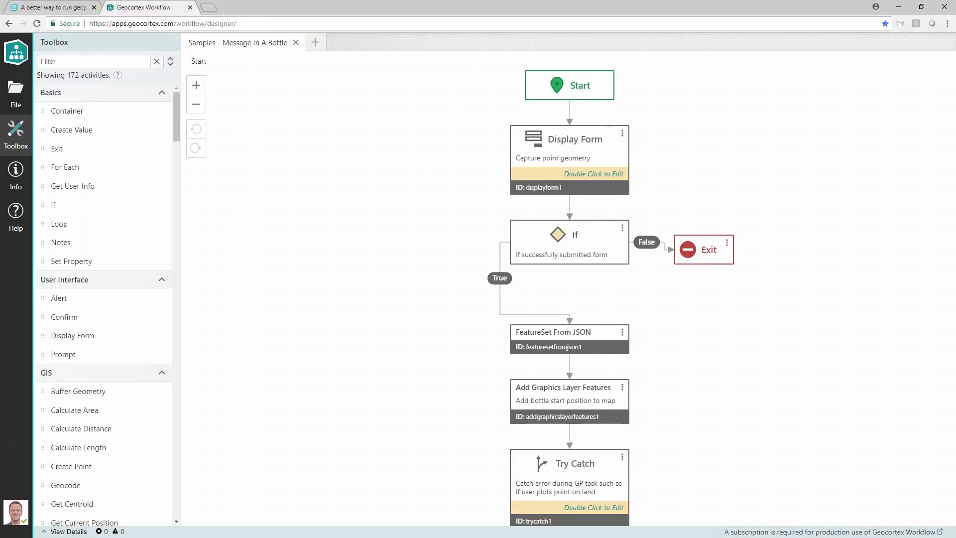
double_click(577, 159)
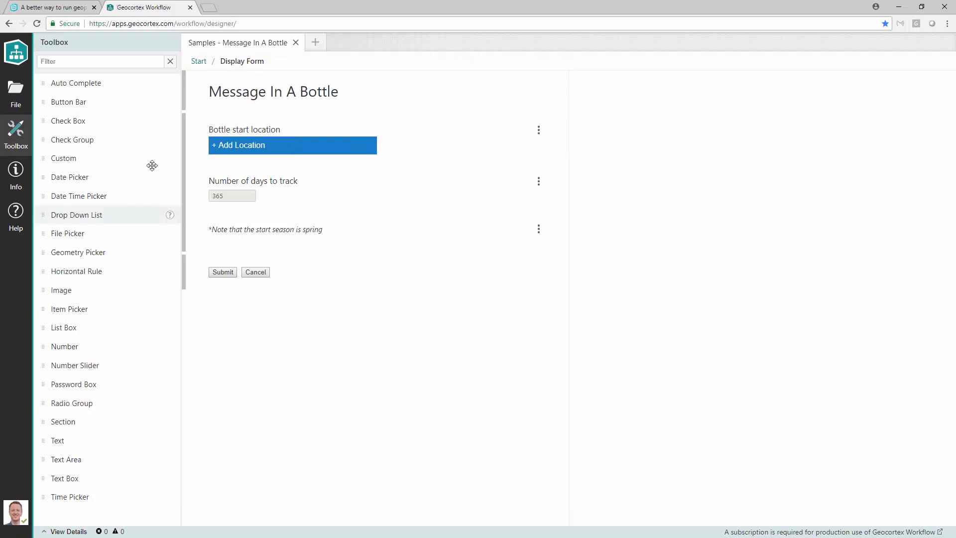
click(169, 121)
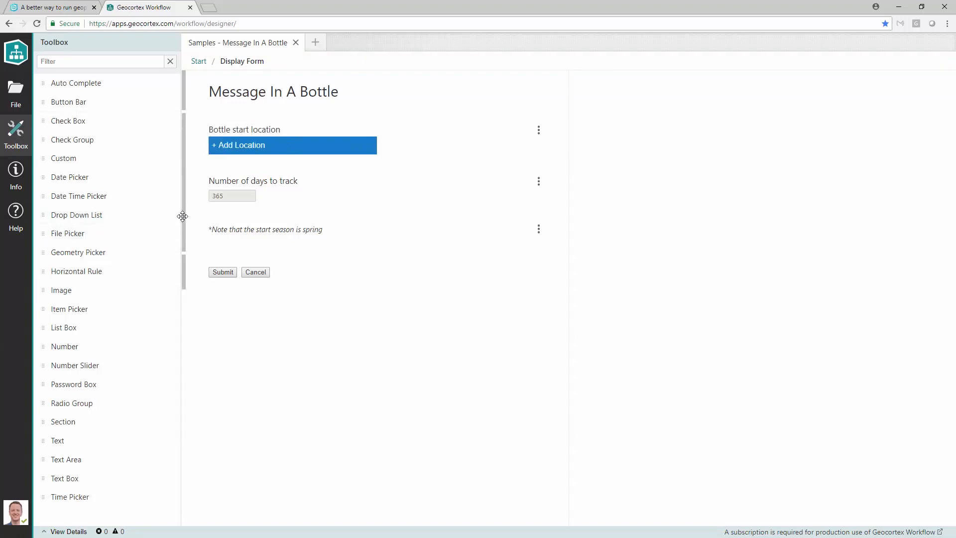
drag(183, 216, 189, 248)
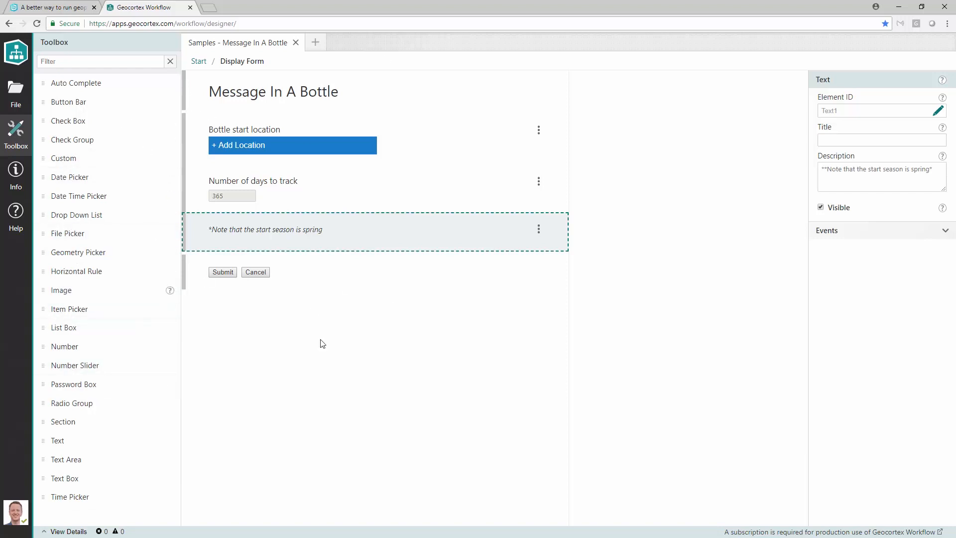
Inspect the service URL of the Run Geoprocessing activity inside the Try subworkflow of Try Catch.
click(199, 61)
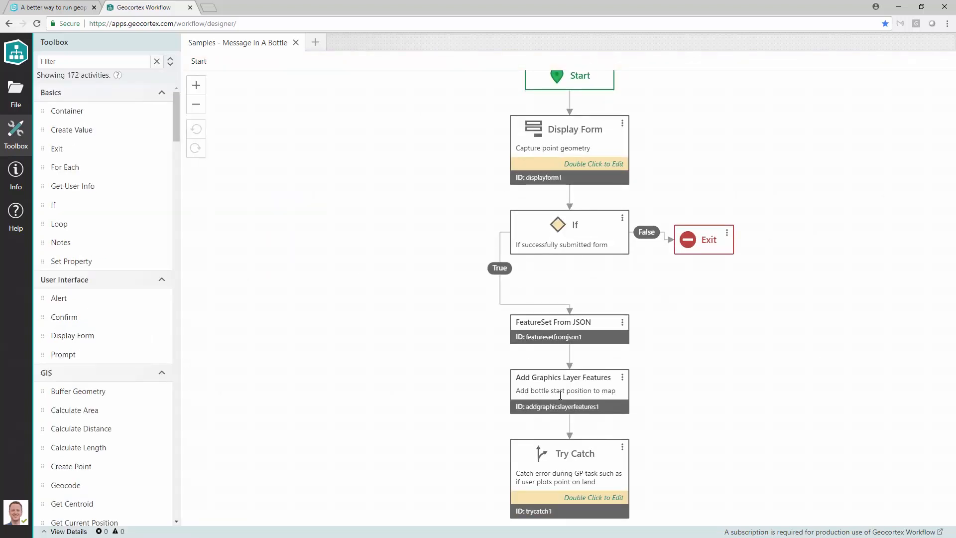
click(573, 446)
double_click(572, 445)
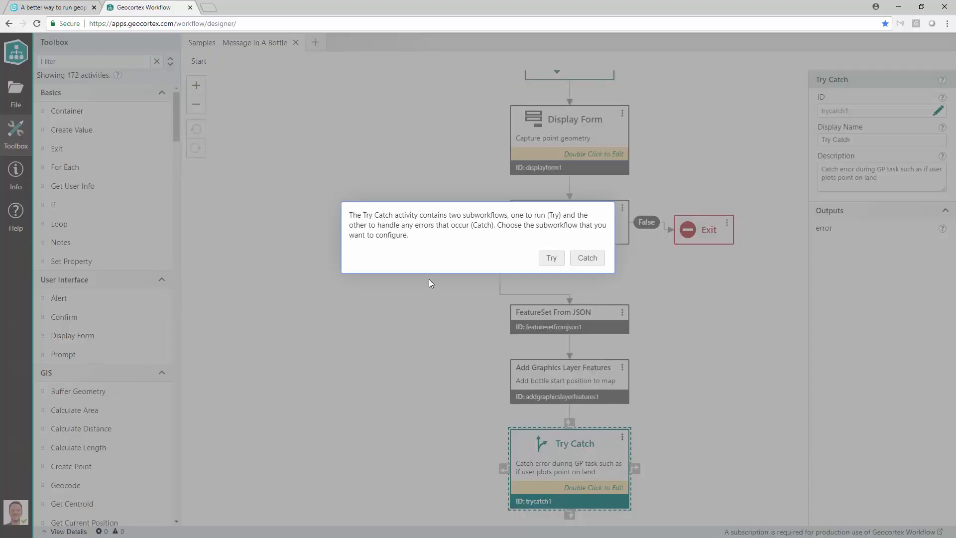
click(553, 259)
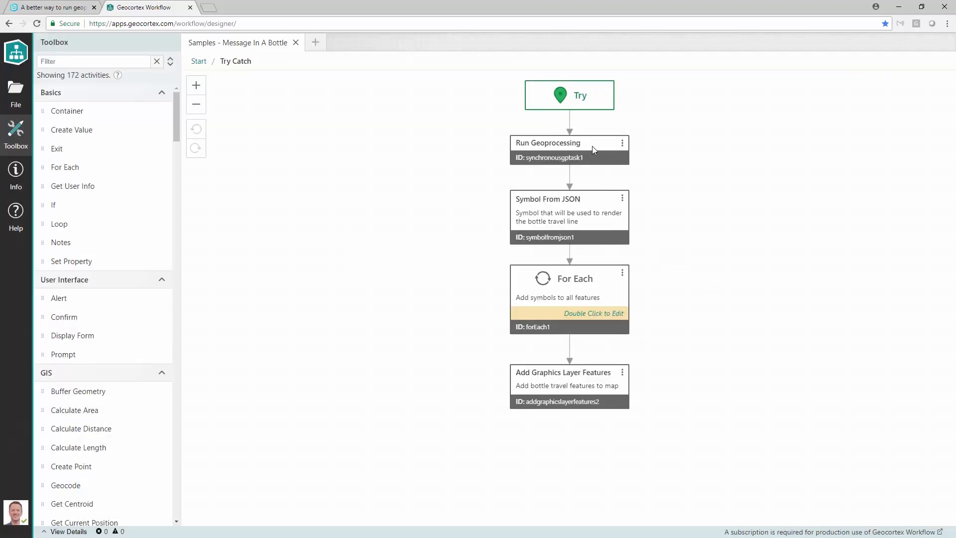
click(592, 146)
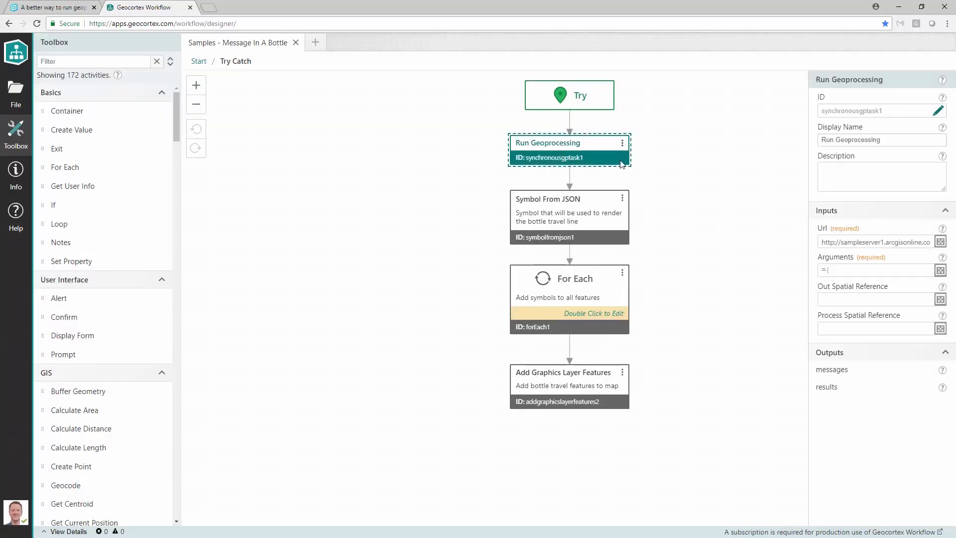
triple_click(852, 241)
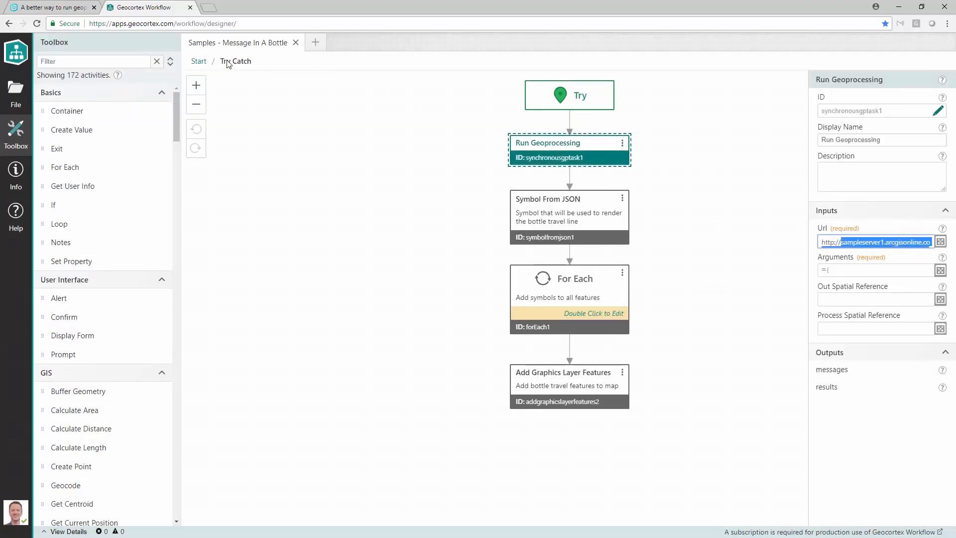
Return to the main workflow and examine the Try Catch activity and the overall activity sequence.
click(199, 61)
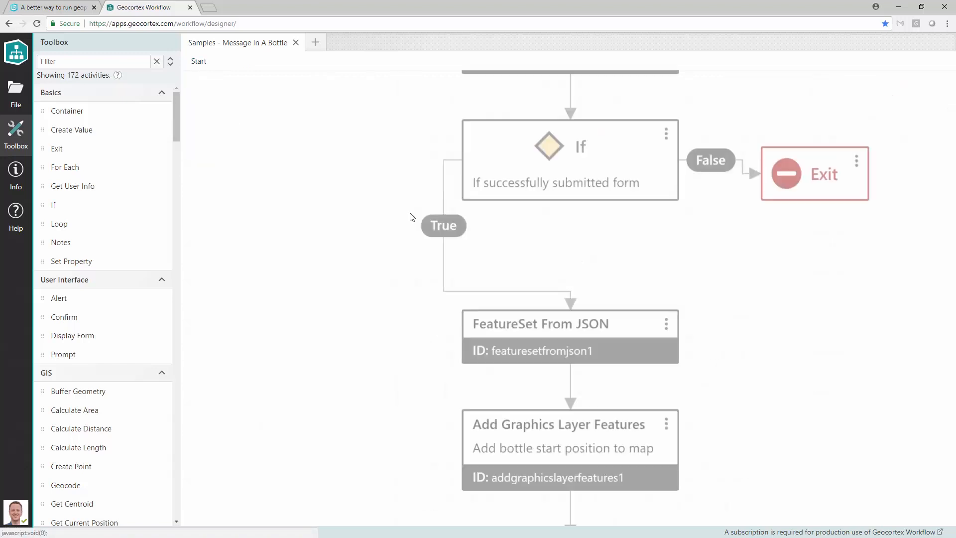
click(601, 443)
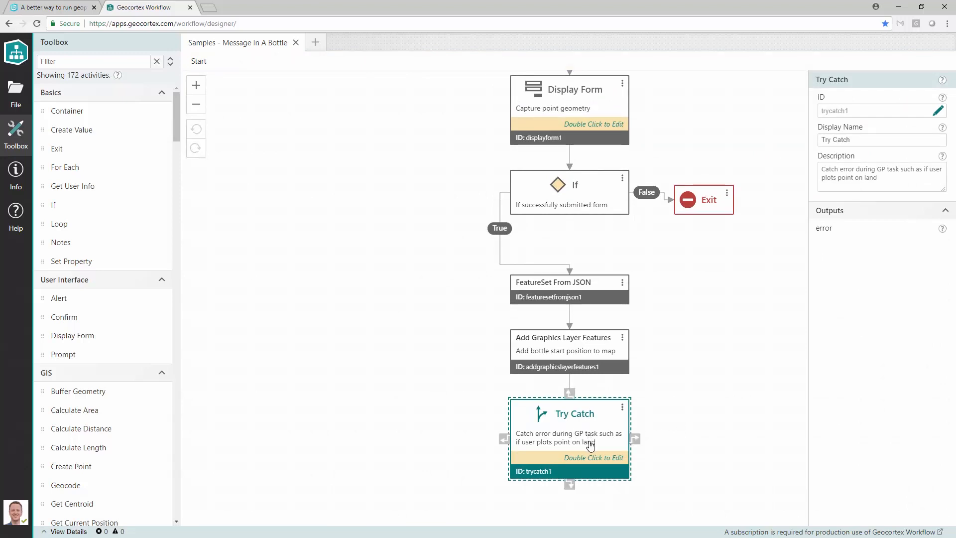
click(735, 445)
click(535, 428)
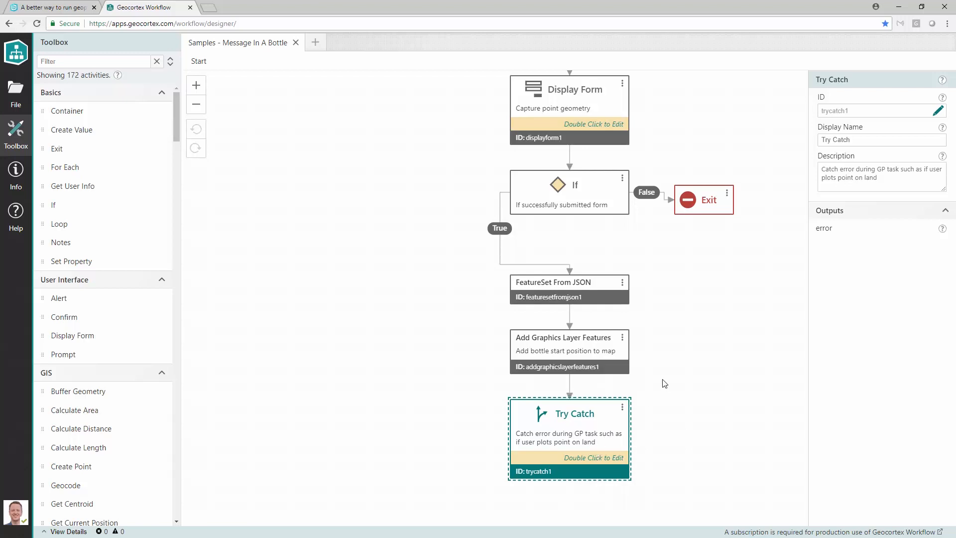
scroll(664, 383, up, 1)
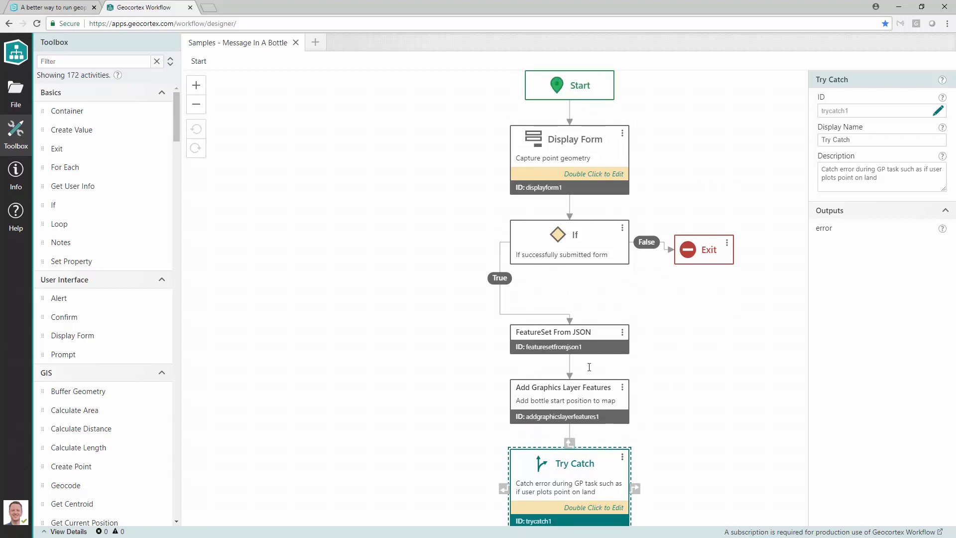
Back in Web AppBuilder, place the bottle start location near Rancho Palos Verdes and submit the Message In A Bottle form.
click(65, 7)
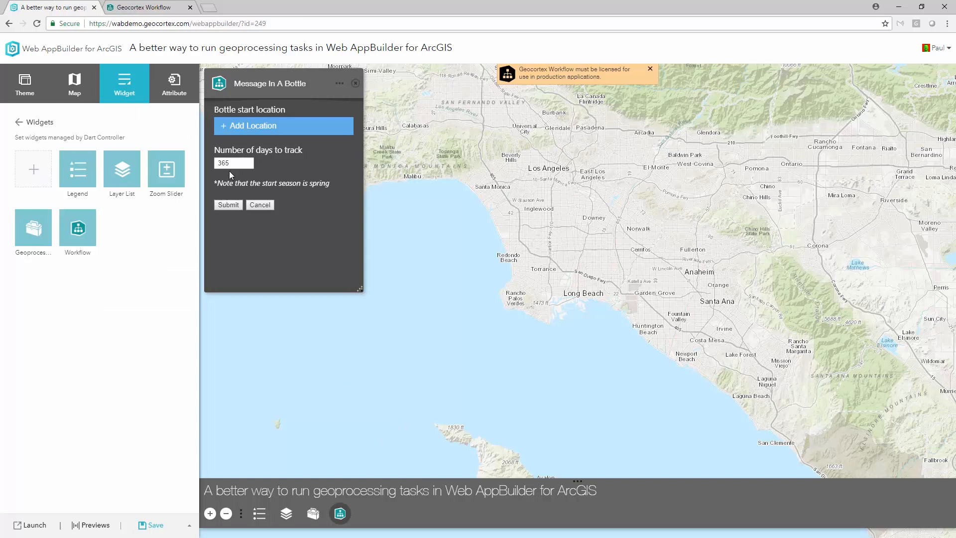
click(228, 204)
click(268, 144)
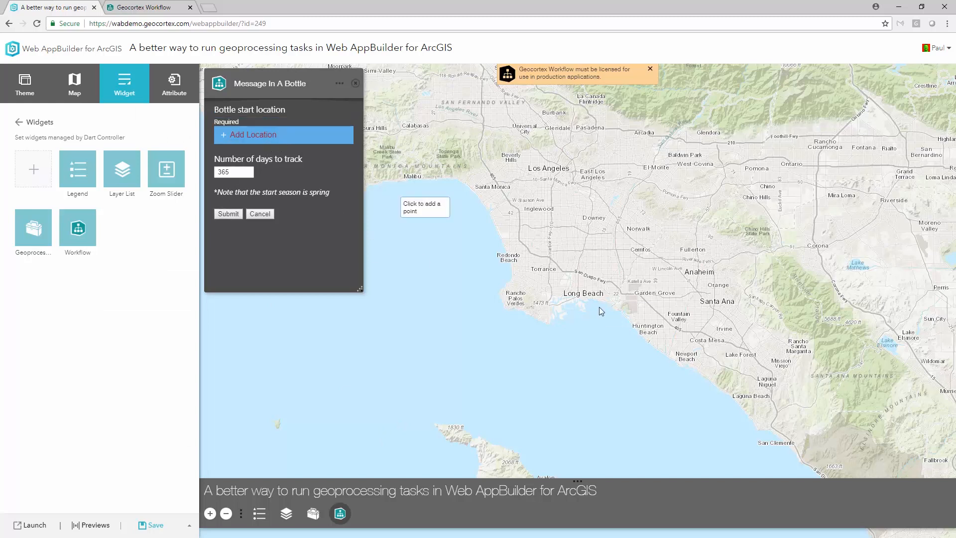
click(530, 295)
click(230, 233)
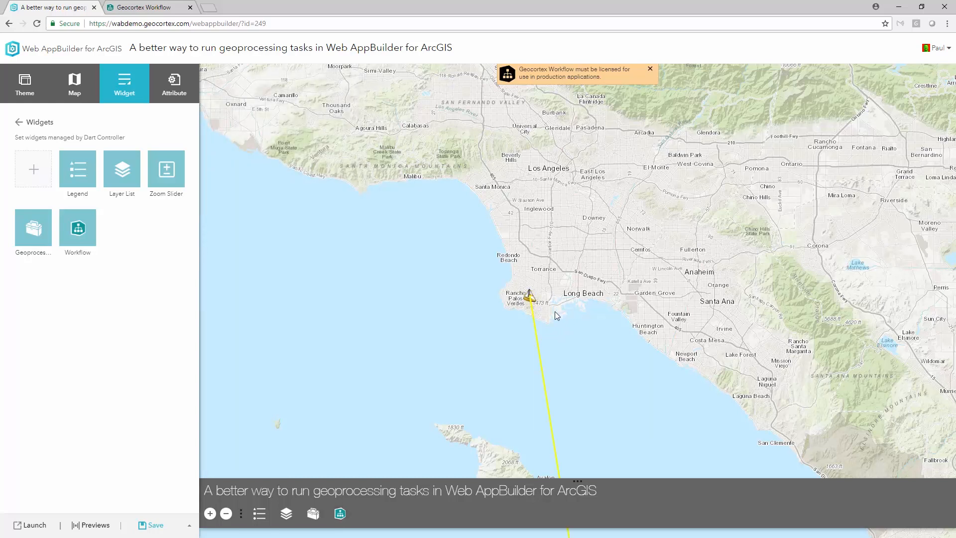
Examine the bottle's drift path on the map, from the start point near Rancho Palos Verdes southward past Avalon.
drag(614, 390, 575, 226)
scroll(601, 301, down, 1)
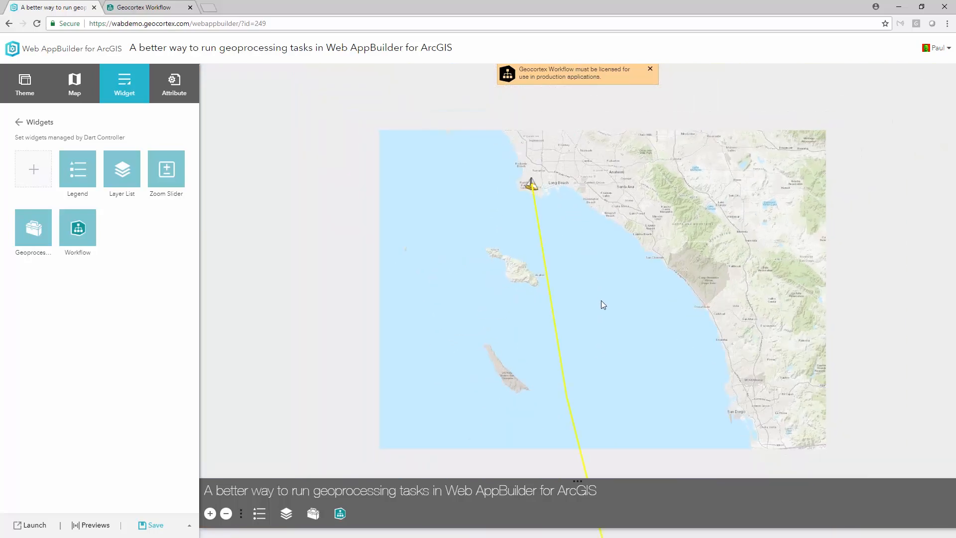
scroll(602, 300, down, 1)
drag(637, 366, 641, 282)
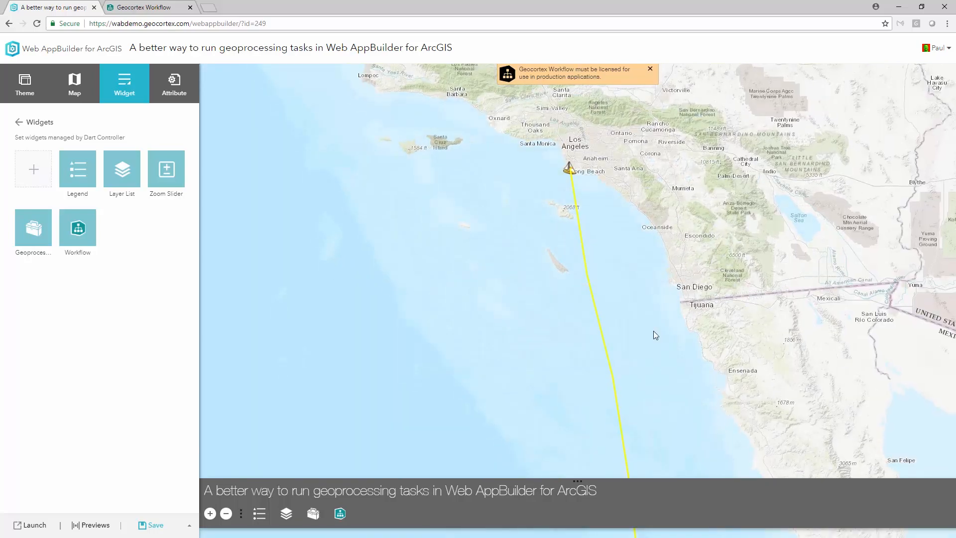
scroll(597, 240, up, 2)
drag(594, 239, 637, 452)
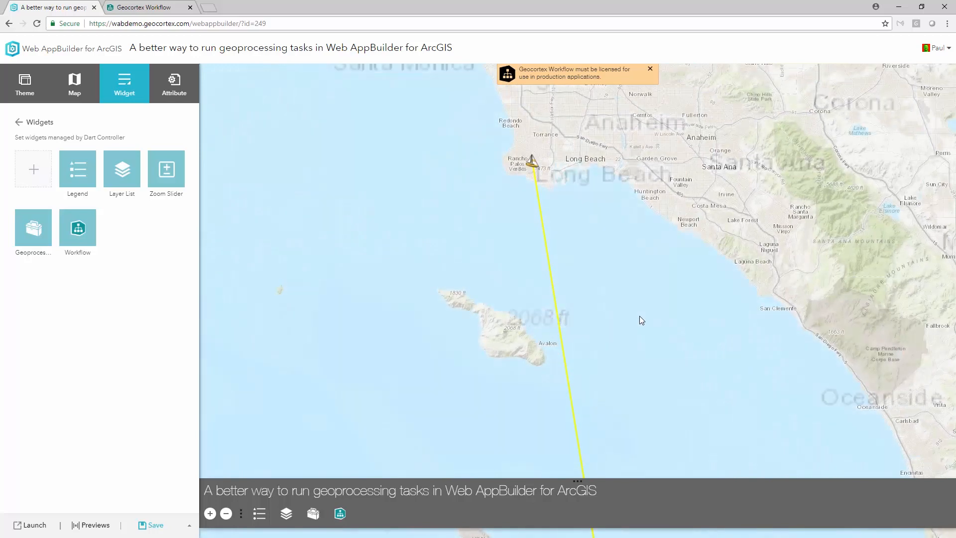
drag(590, 271, 588, 310)
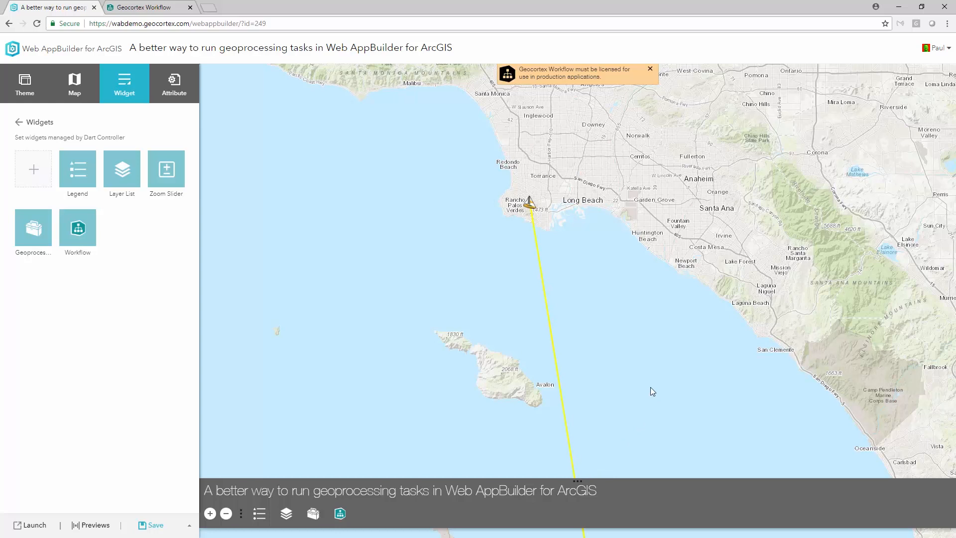
Switch to the Geocortex Workflow designer and review the Message In A Bottle activity sequence and the toolbox against the Web AppBuilder map.
click(143, 7)
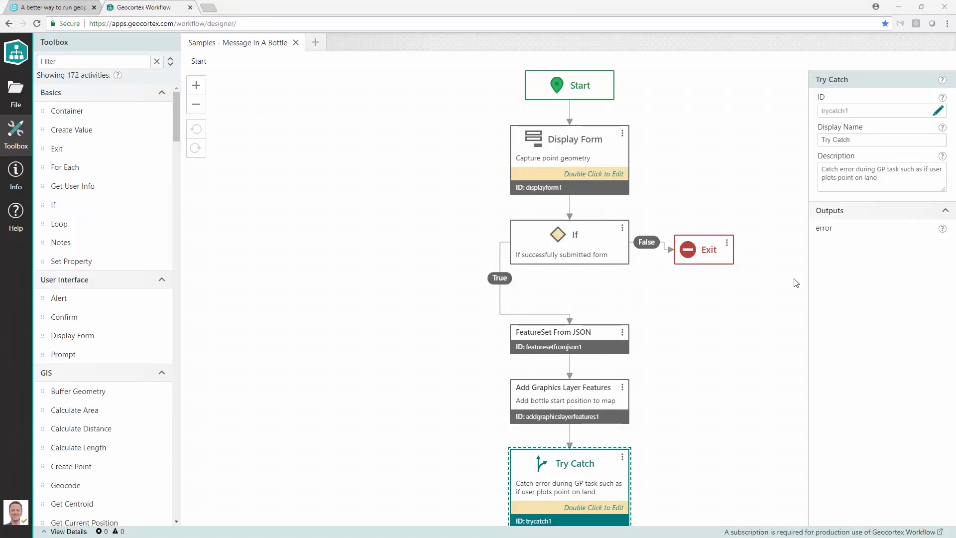
mouse_move(702, 328)
mouse_down()
mouse_move(627, 304)
mouse_move(619, 310)
mouse_move(662, 338)
mouse_move(713, 340)
mouse_move(716, 329)
mouse_up()
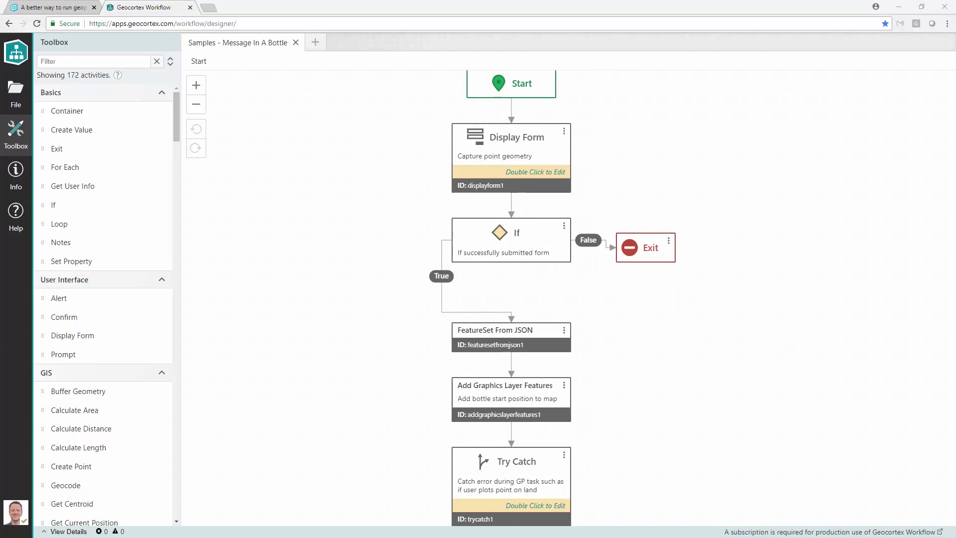
drag(671, 318, 696, 345)
click(63, 7)
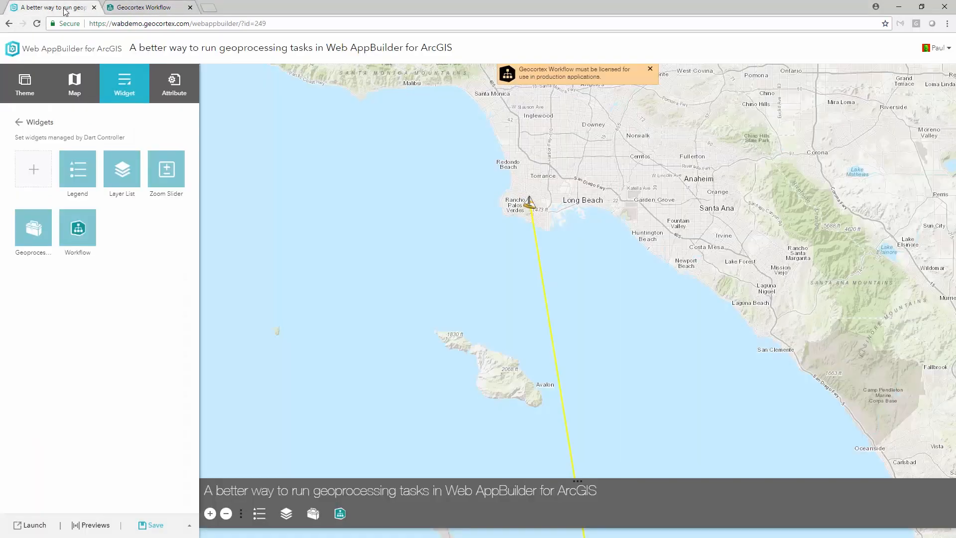
click(142, 9)
drag(743, 350, 738, 319)
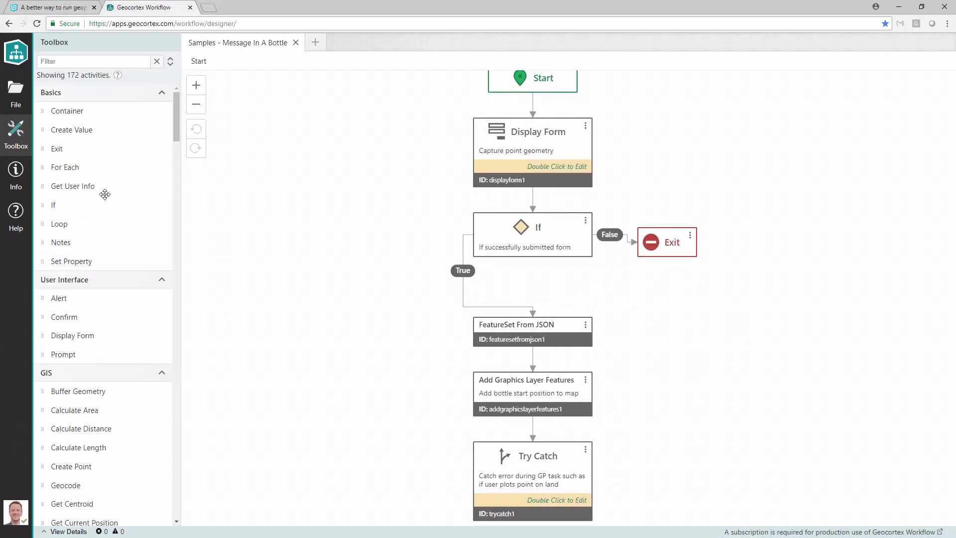
drag(178, 131, 176, 110)
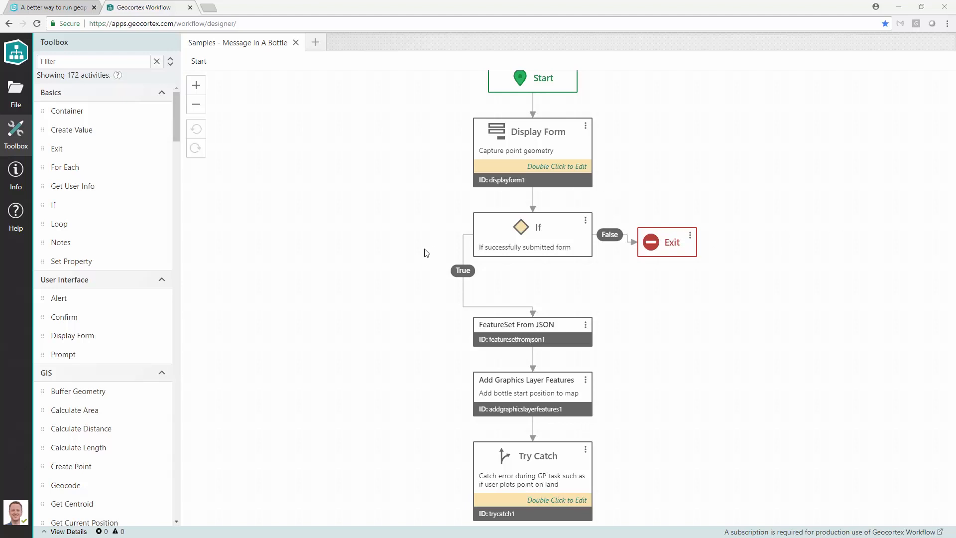
click(69, 6)
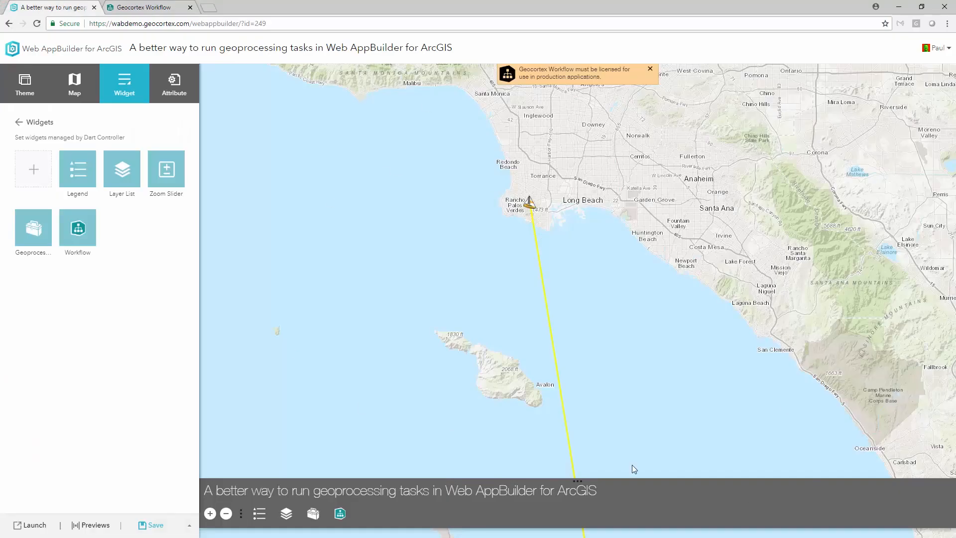
click(171, 6)
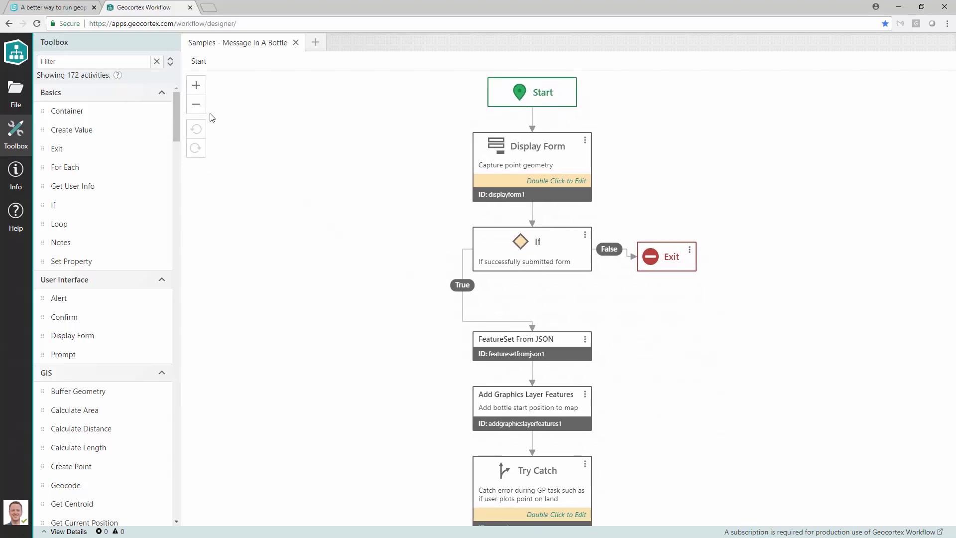
Return to Web AppBuilder and view the bottle path between Long Beach and Avalon on the map.
click(43, 6)
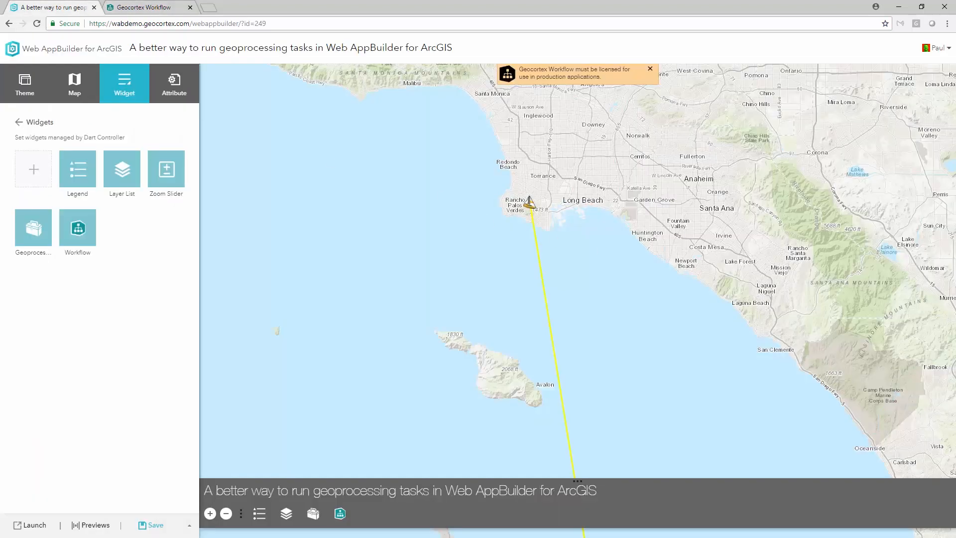
drag(731, 340, 664, 277)
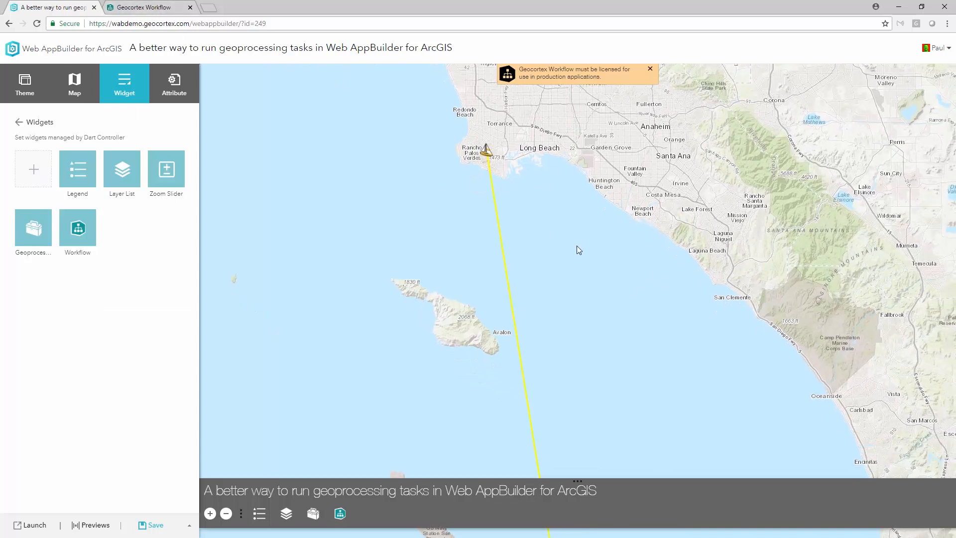
mouse_move(576, 253)
mouse_down()
mouse_move(576, 237)
mouse_move(589, 239)
mouse_up()
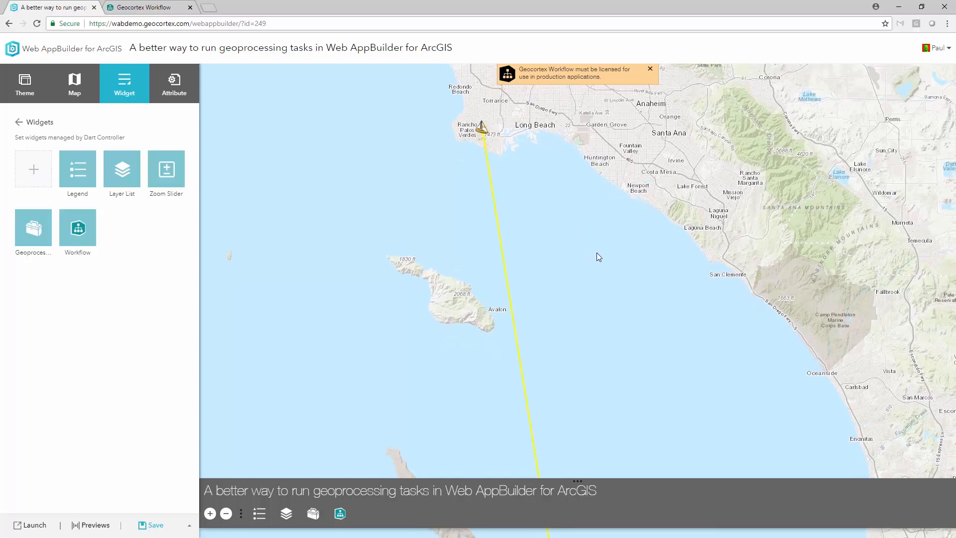
drag(597, 252, 595, 271)
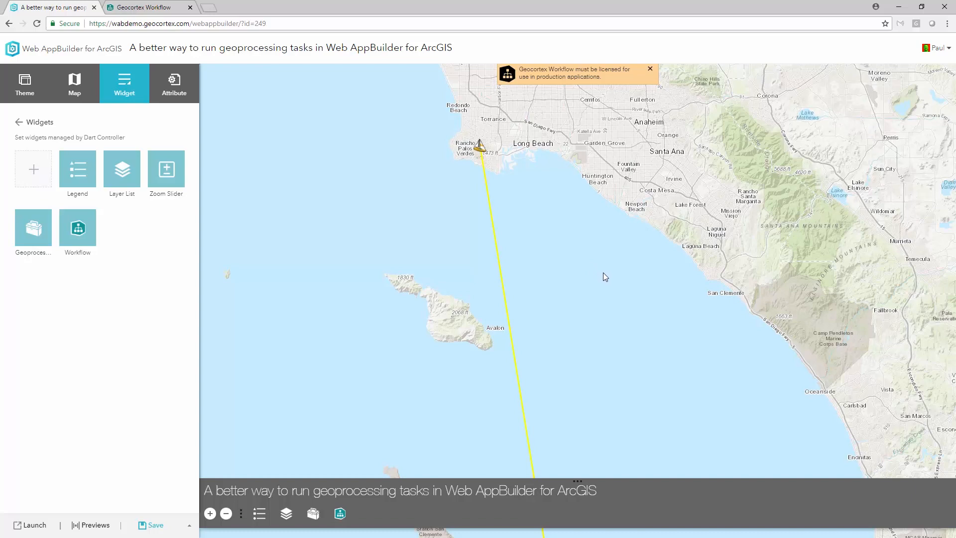